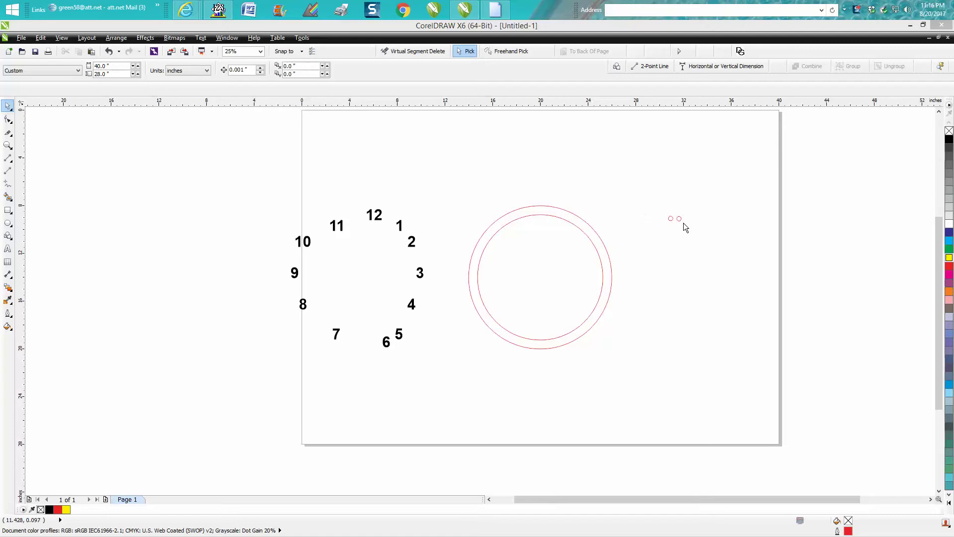
- Pick the Zoom tool to get ready to zoom in on the small circles
click(8, 146)
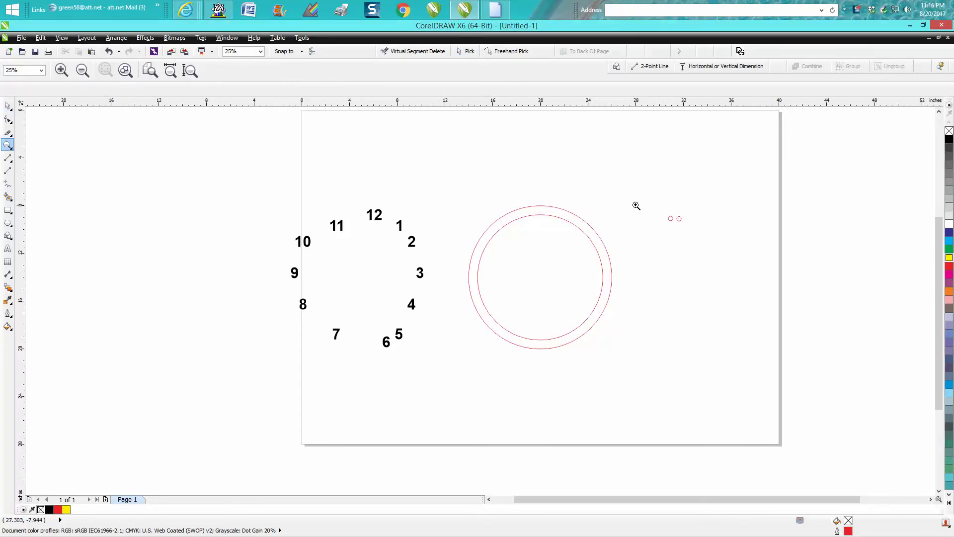
- Select both small red circles and move them left and up toward the ring
drag(599, 193, 751, 271)
right_click(533, 254)
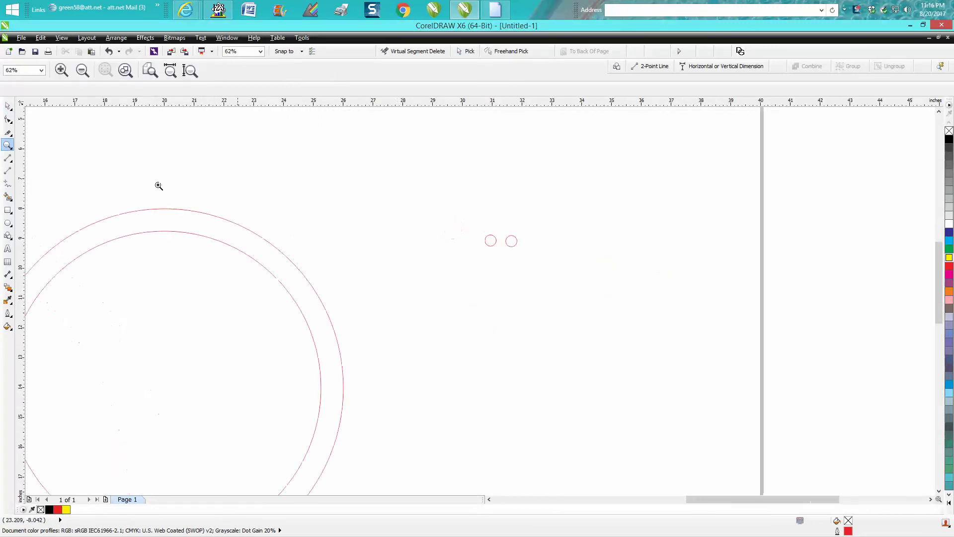
click(8, 106)
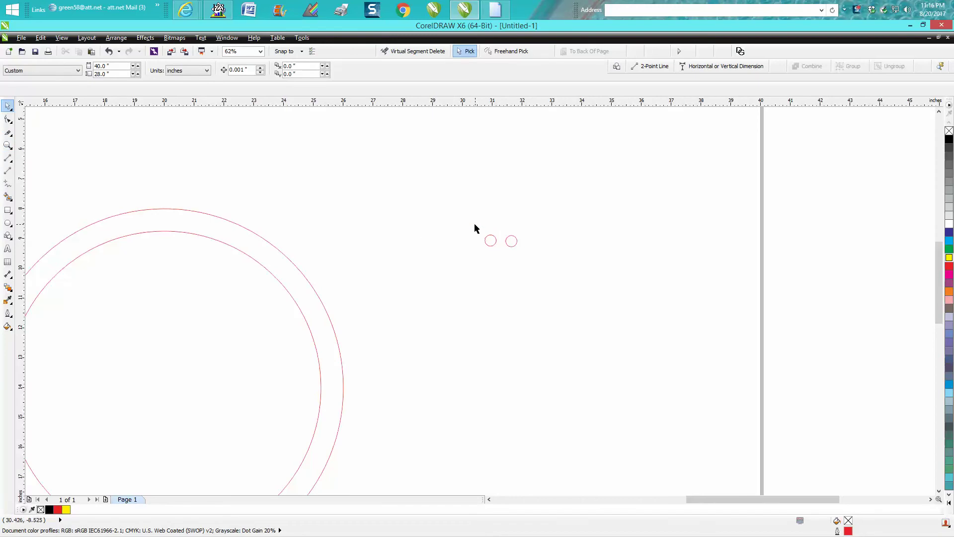
drag(475, 225, 532, 268)
drag(501, 241, 460, 381)
scroll(395, 248, down, 3)
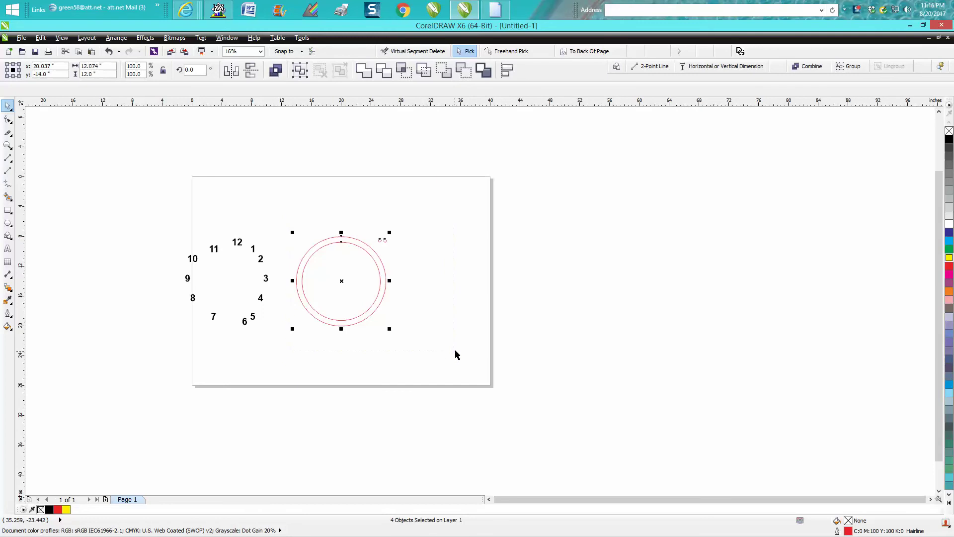
- Zoom in around the ring and reselect just the two small circles
click(8, 145)
drag(265, 219, 455, 332)
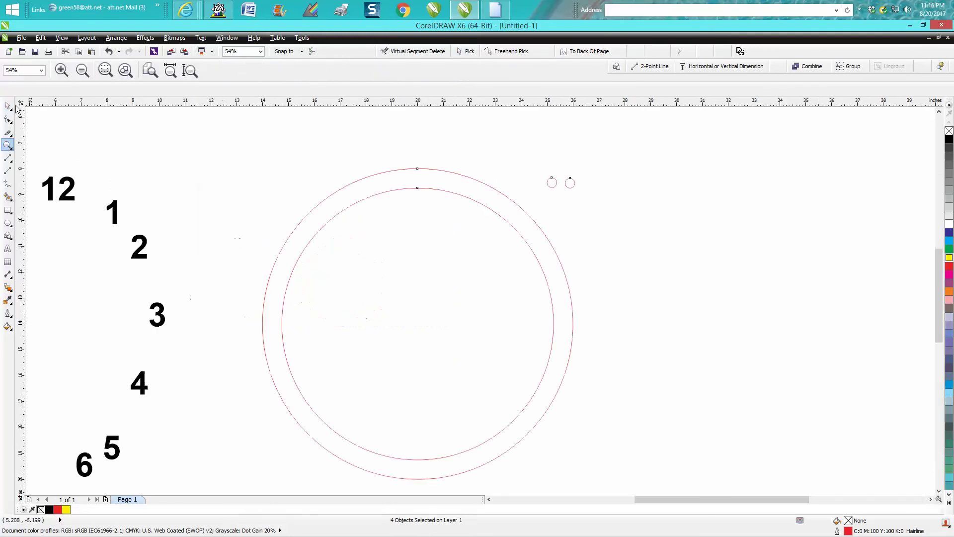
click(8, 106)
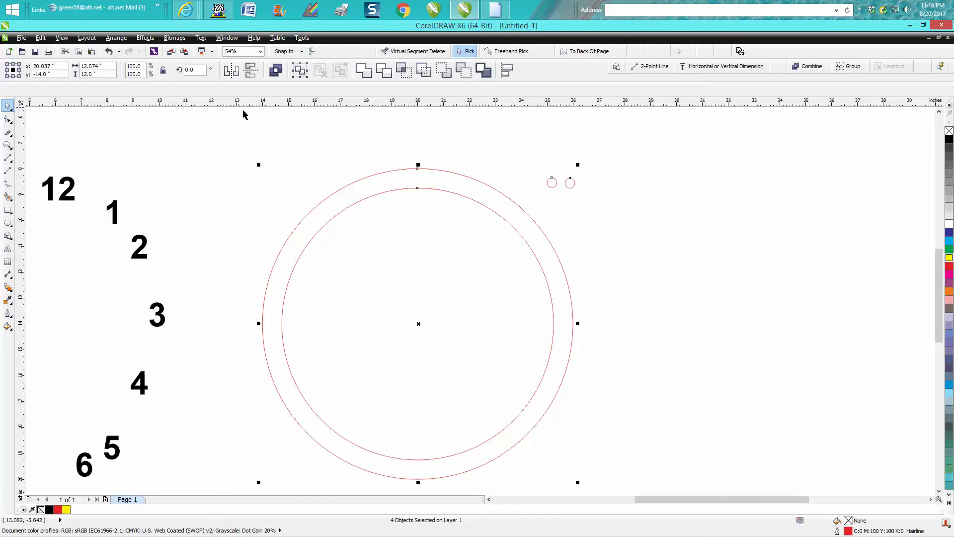
click(507, 154)
drag(532, 176, 609, 208)
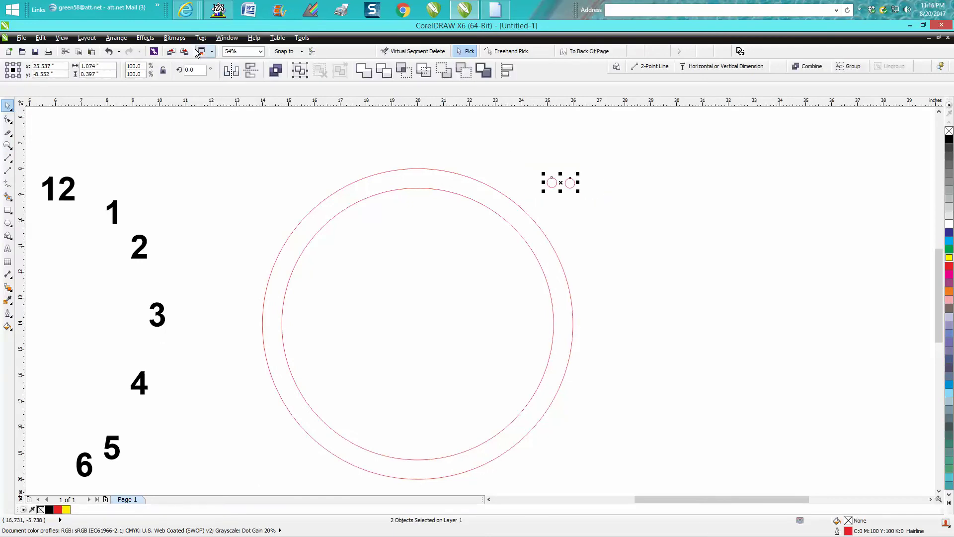
- Apply a 10-step blend between the two small circles using Effects > Blend
click(148, 41)
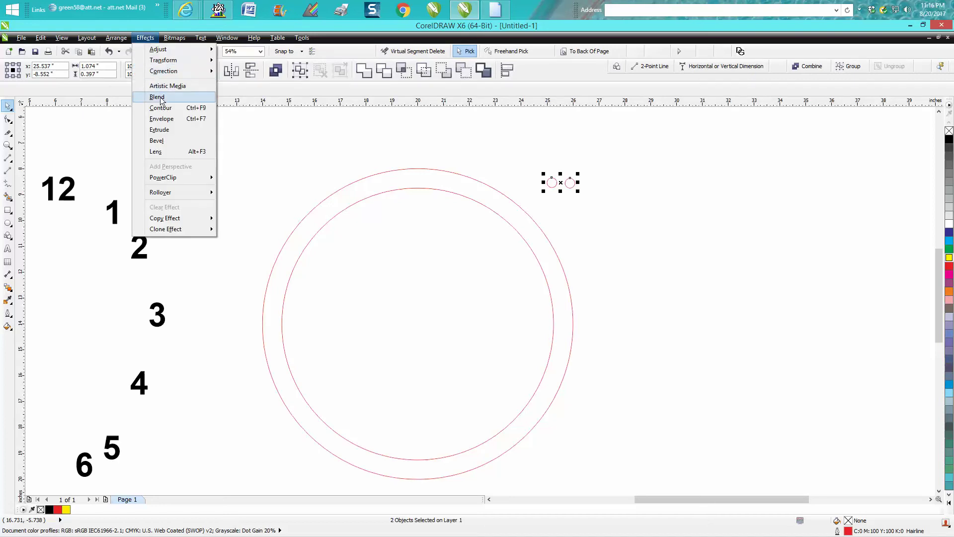
click(159, 99)
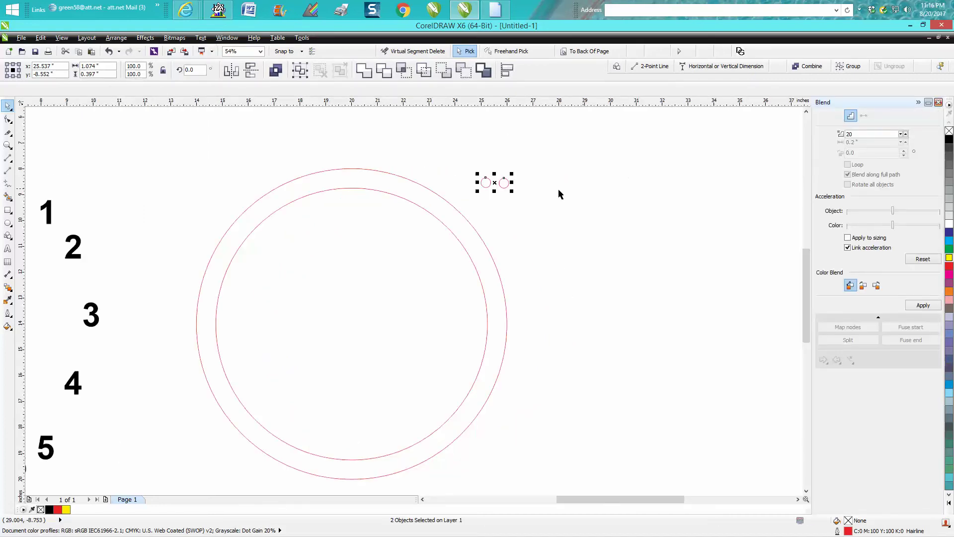
drag(855, 135, 833, 134)
click(923, 307)
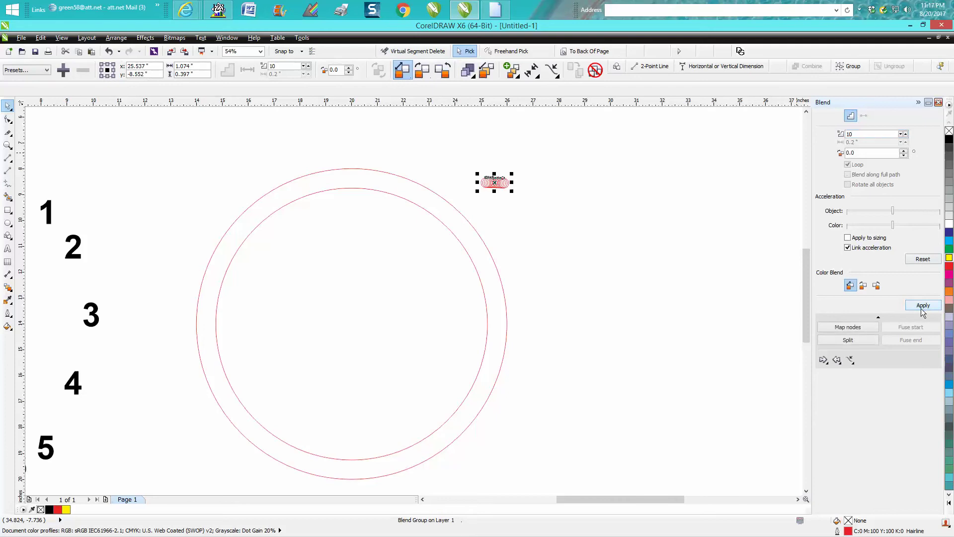
- Attach the blend to the inner circle as a new path with Blend along full path
click(851, 361)
click(872, 373)
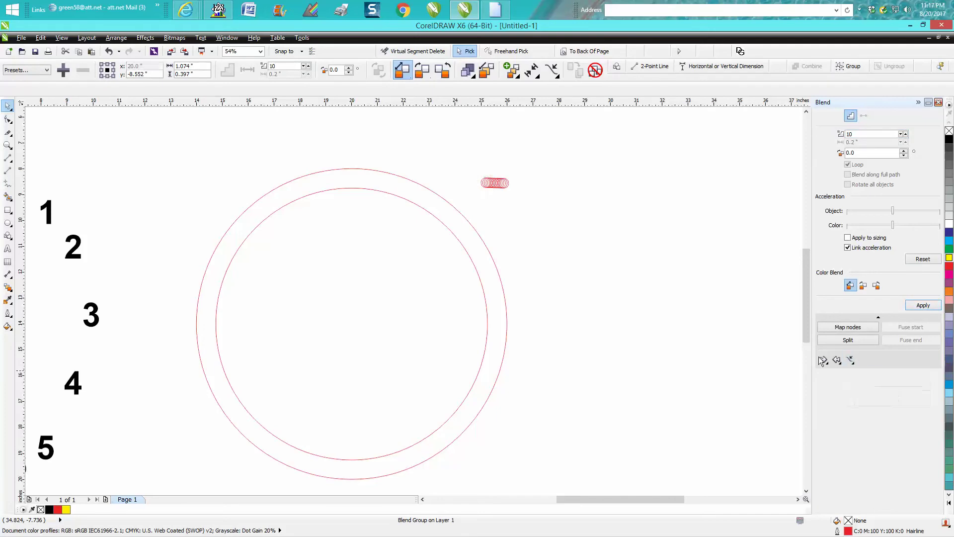
click(413, 202)
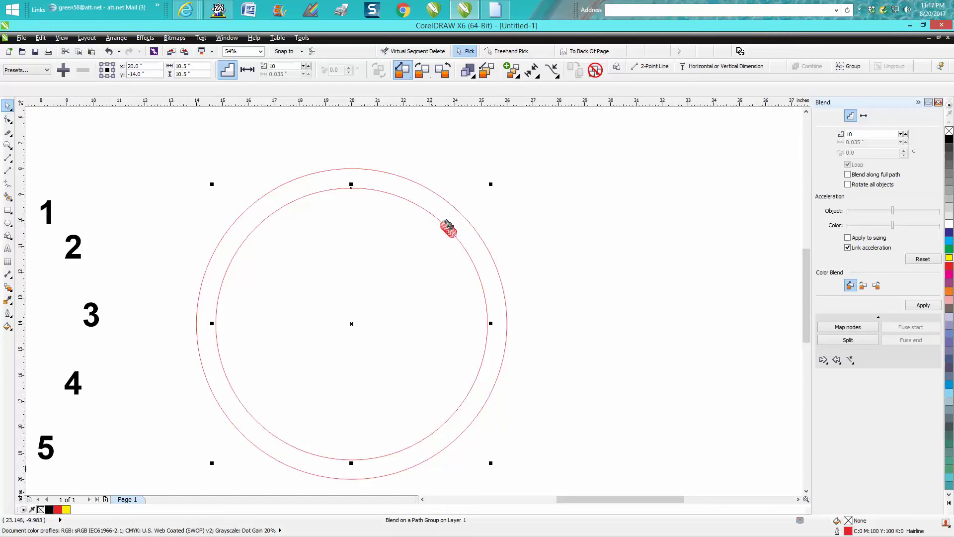
click(849, 175)
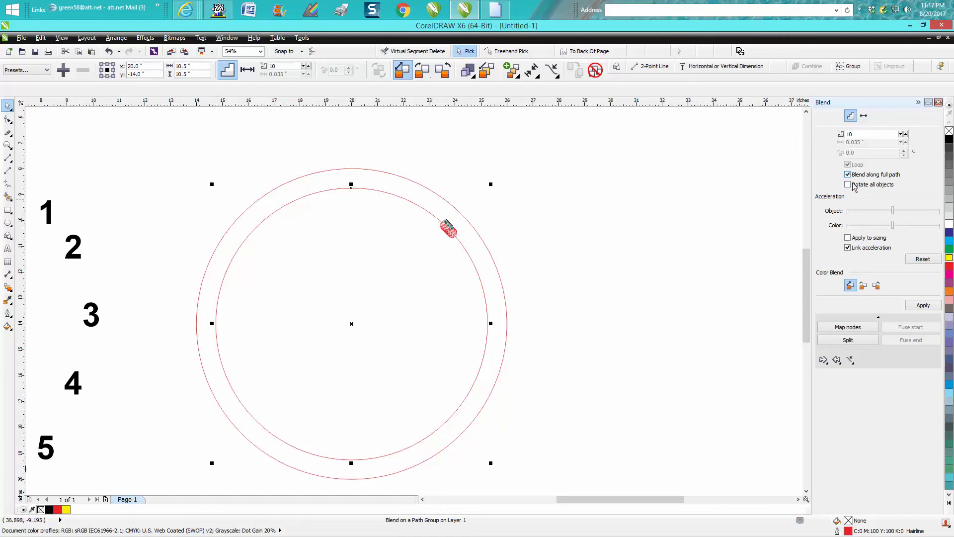
click(924, 307)
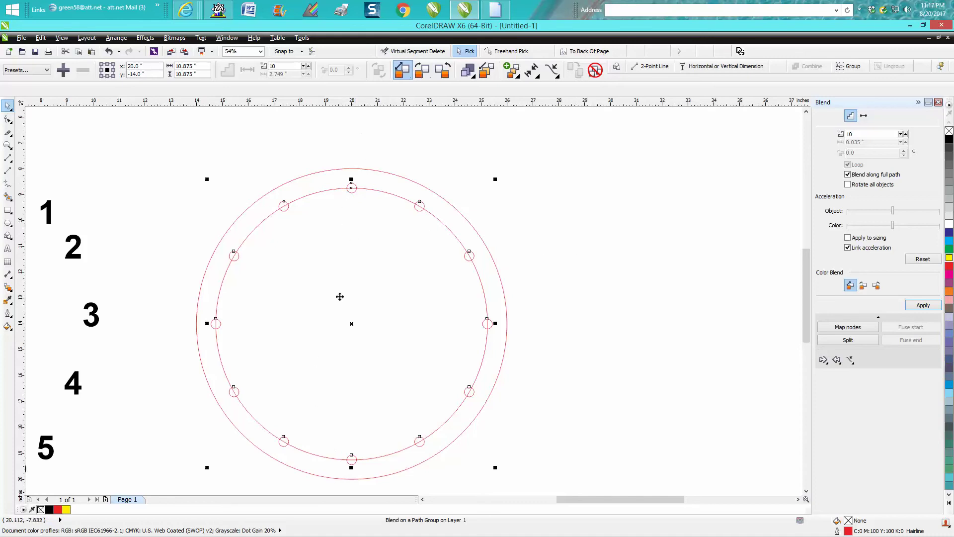
scroll(341, 296, up, 2)
scroll(367, 134, down, 4)
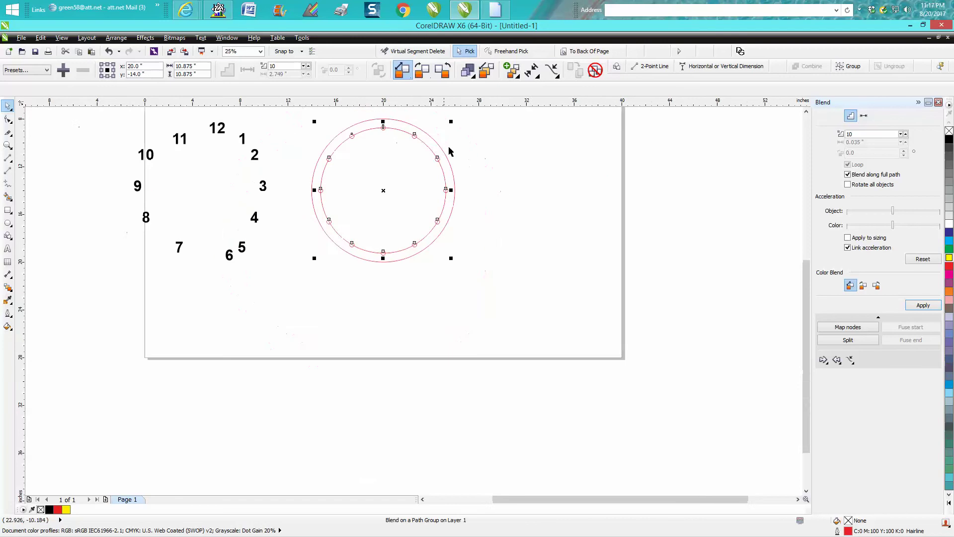
drag(807, 289, 807, 259)
- Zoom in on the ring and marquee-select it together with the blended circles
click(7, 144)
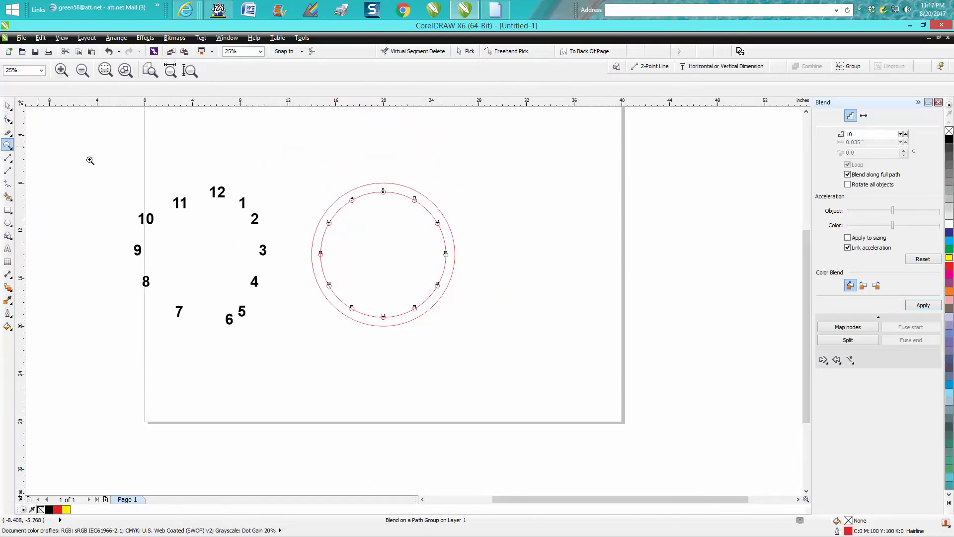
drag(99, 167, 520, 366)
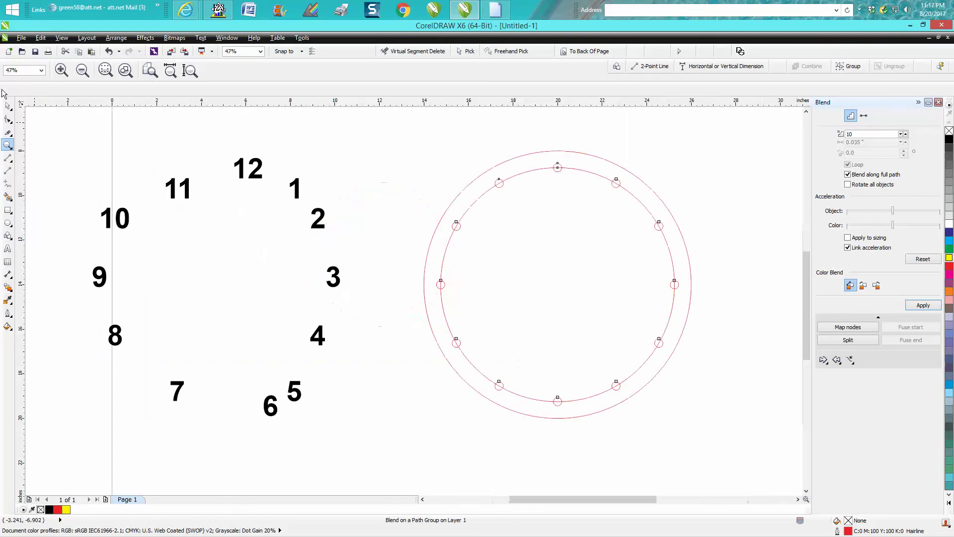
click(7, 106)
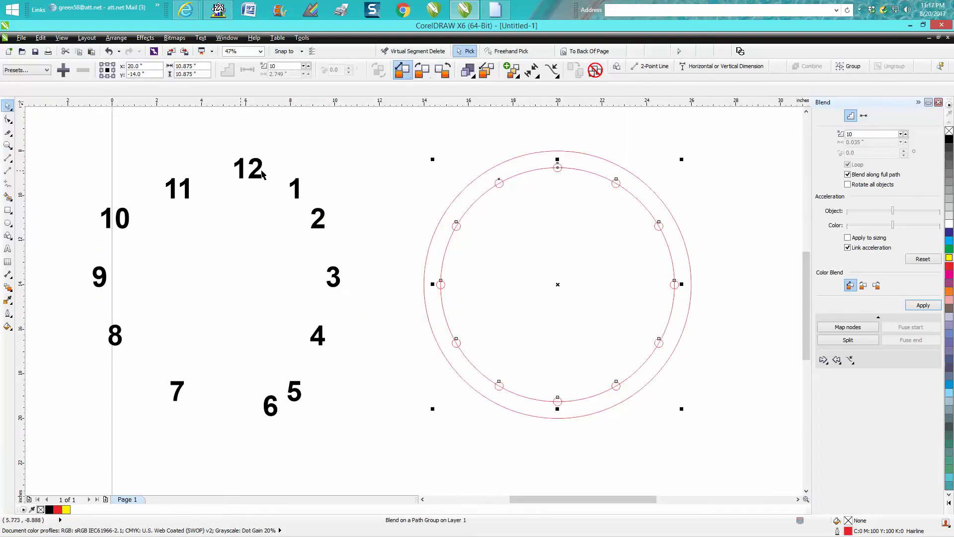
click(426, 176)
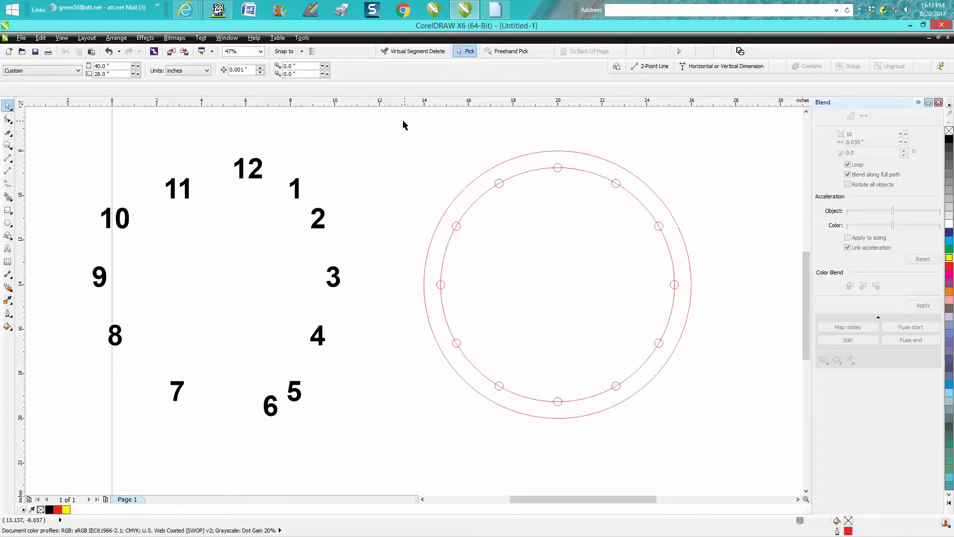
drag(402, 124, 696, 452)
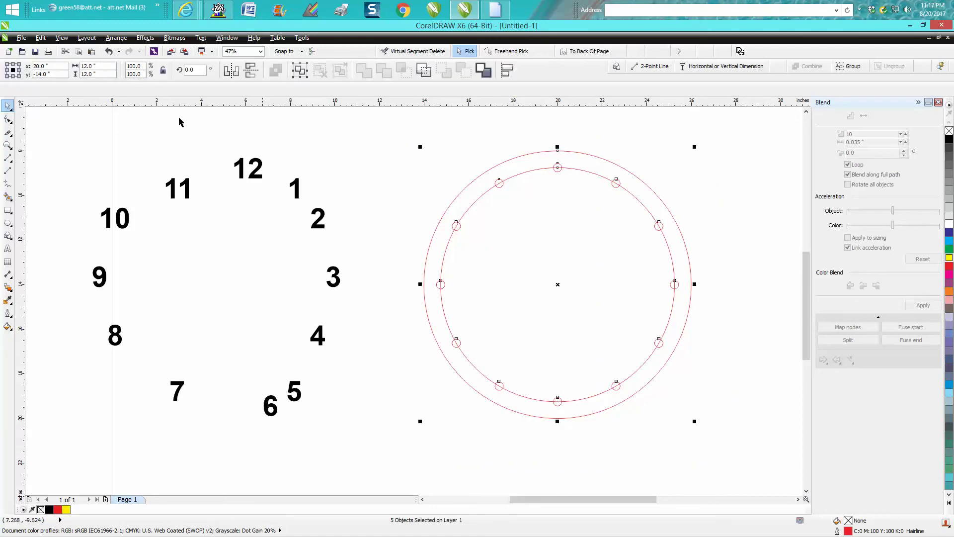
- Break the blend apart with Arrange > Break Apart and delete the inner guide circle
click(116, 37)
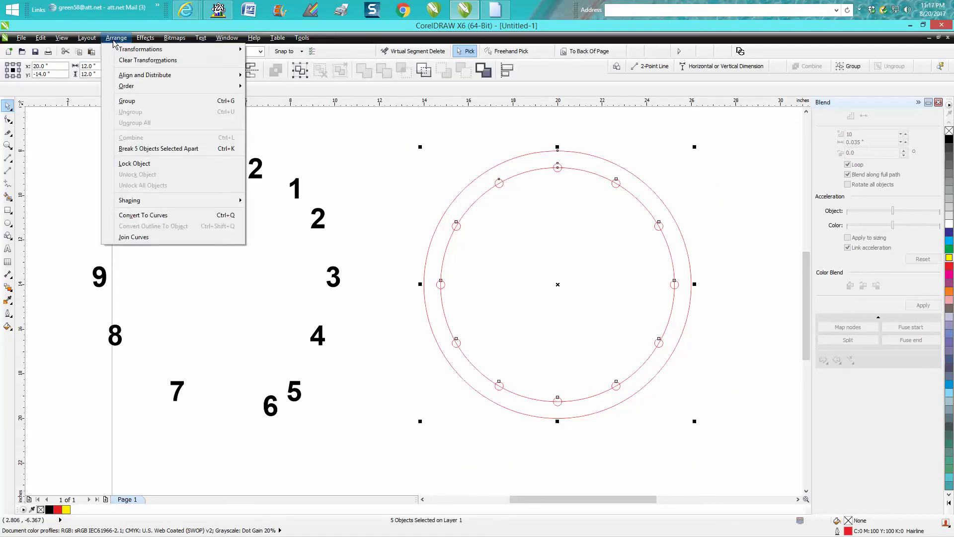
click(166, 148)
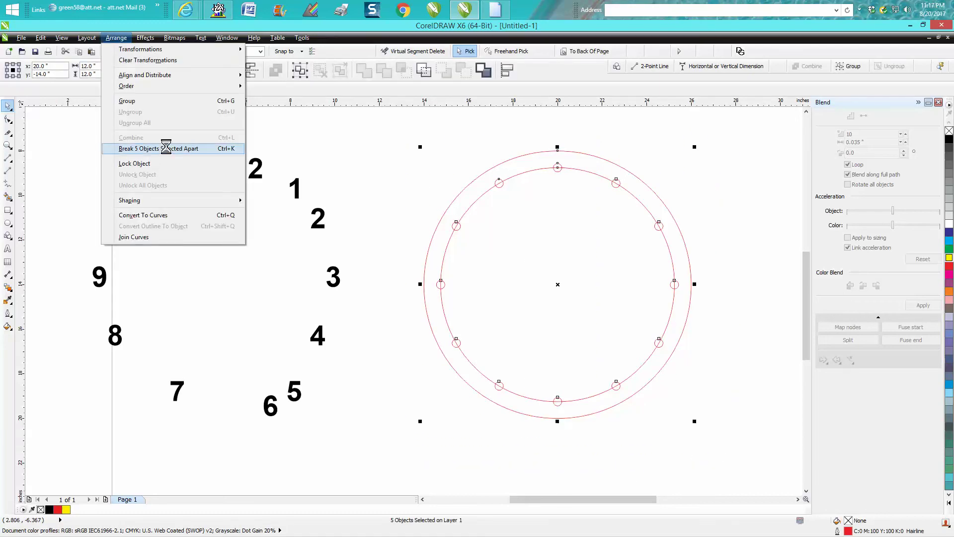
click(481, 200)
key(Delete)
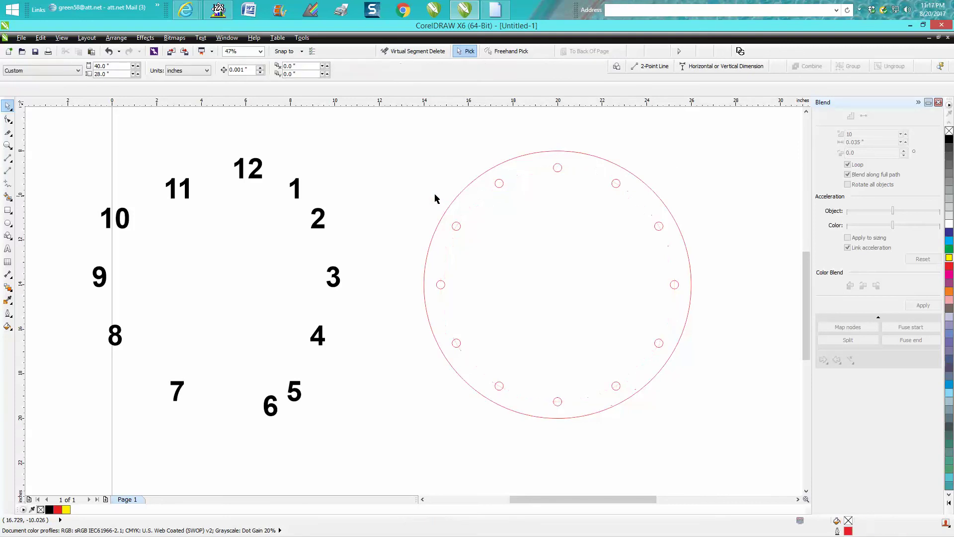
- Move the 12, 1 and 2 onto their clock positions on the red circle
click(256, 171)
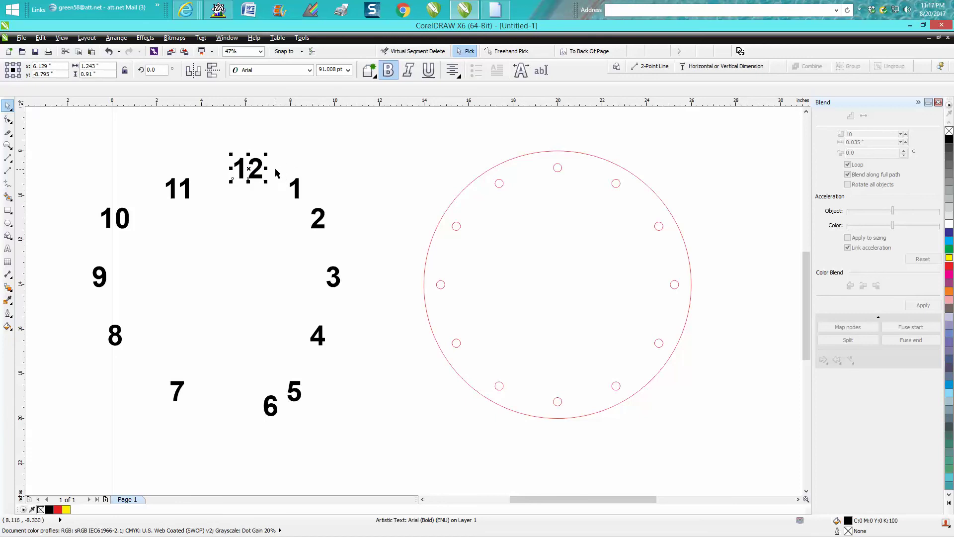
drag(257, 172, 558, 172)
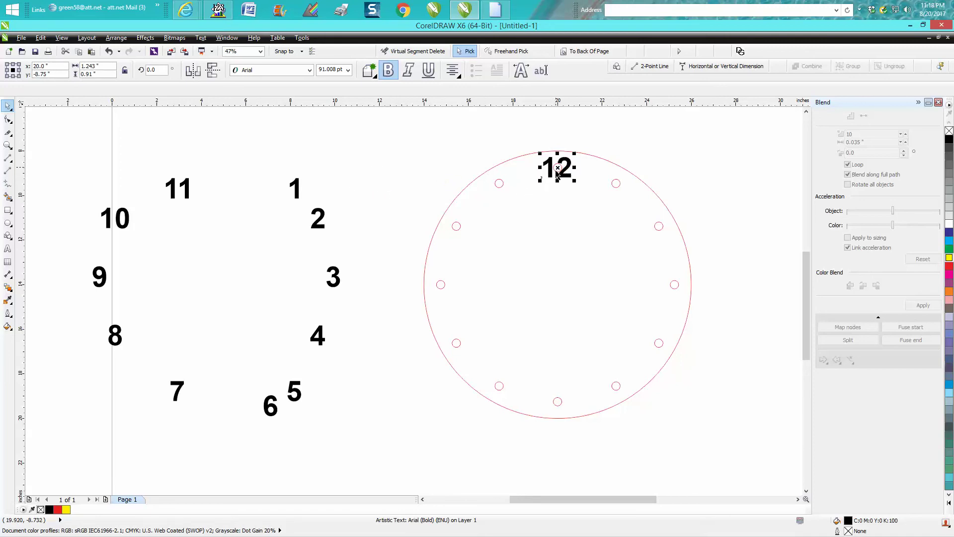
click(297, 191)
drag(296, 191, 616, 184)
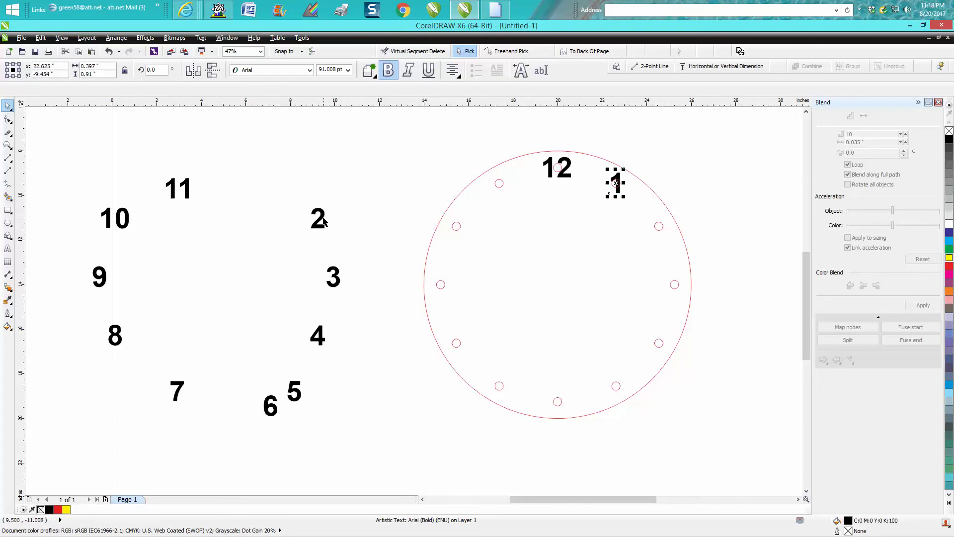
drag(323, 221, 660, 226)
drag(336, 277, 674, 284)
- Move the 4 and 5 onto the four and five o'clock marks, then select the 6
click(318, 335)
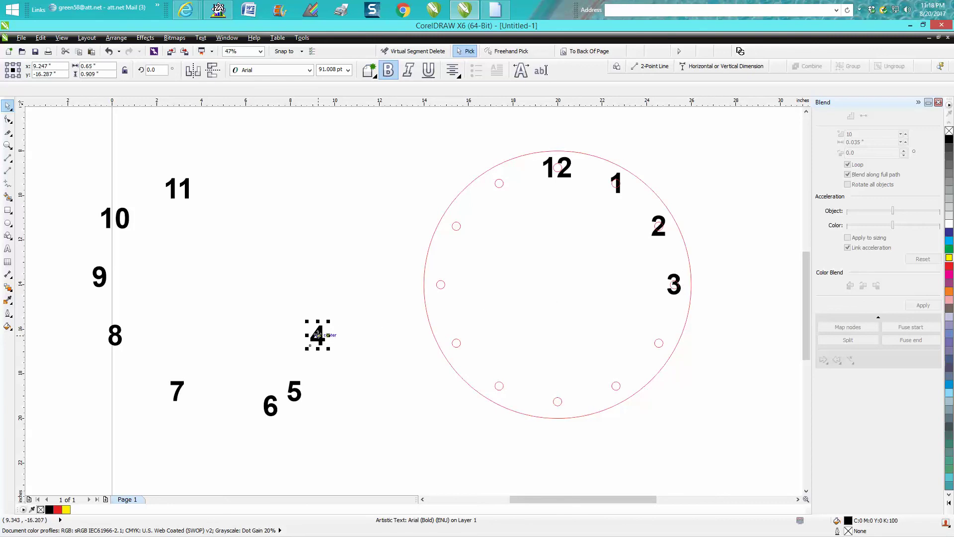
drag(319, 334, 663, 347)
click(298, 394)
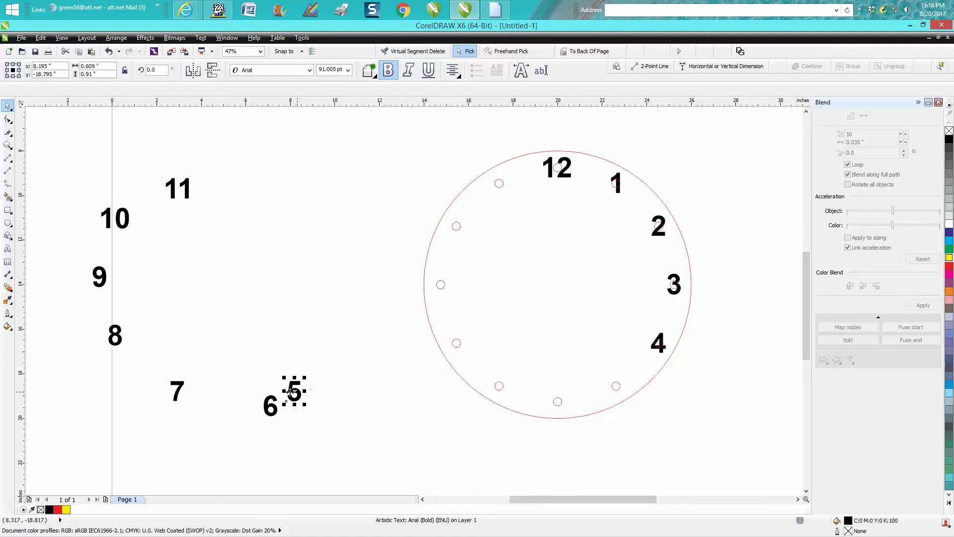
drag(294, 390, 617, 385)
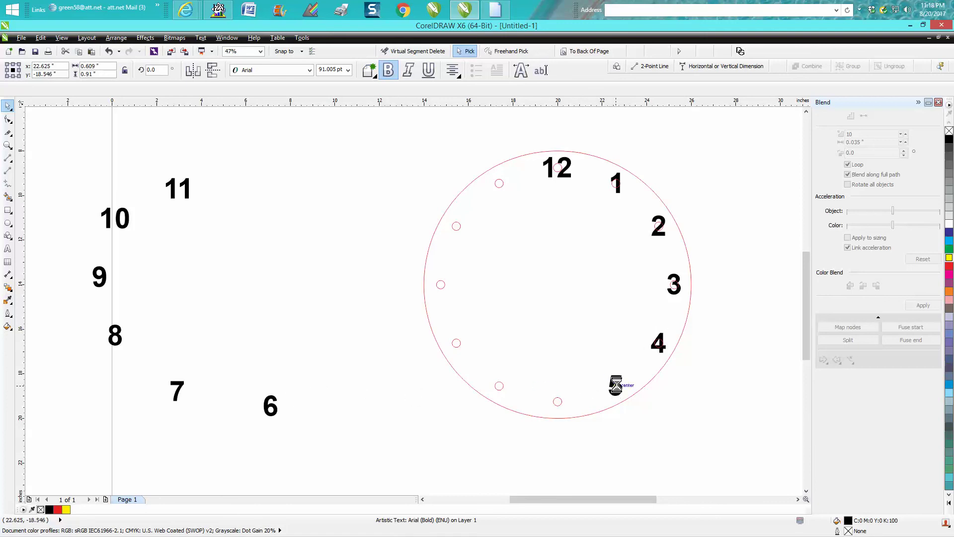
click(276, 409)
- Move the 6, 7 and 8 onto their clock positions on the circle
drag(272, 405, 557, 401)
click(187, 386)
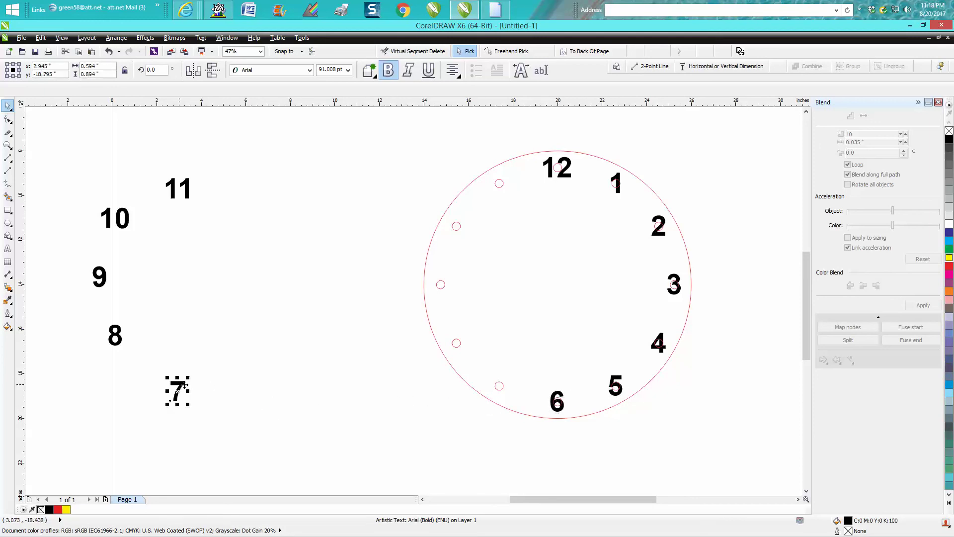
drag(187, 386, 499, 385)
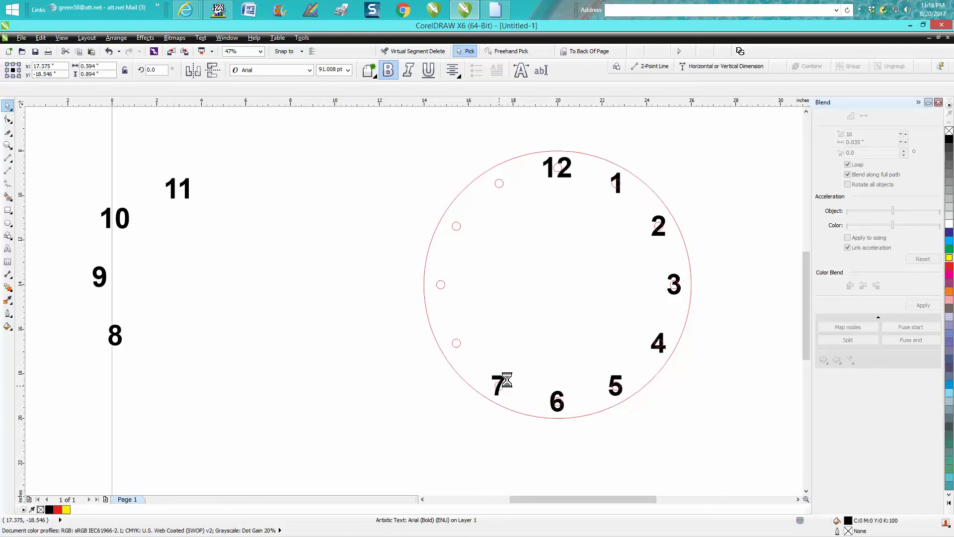
click(116, 330)
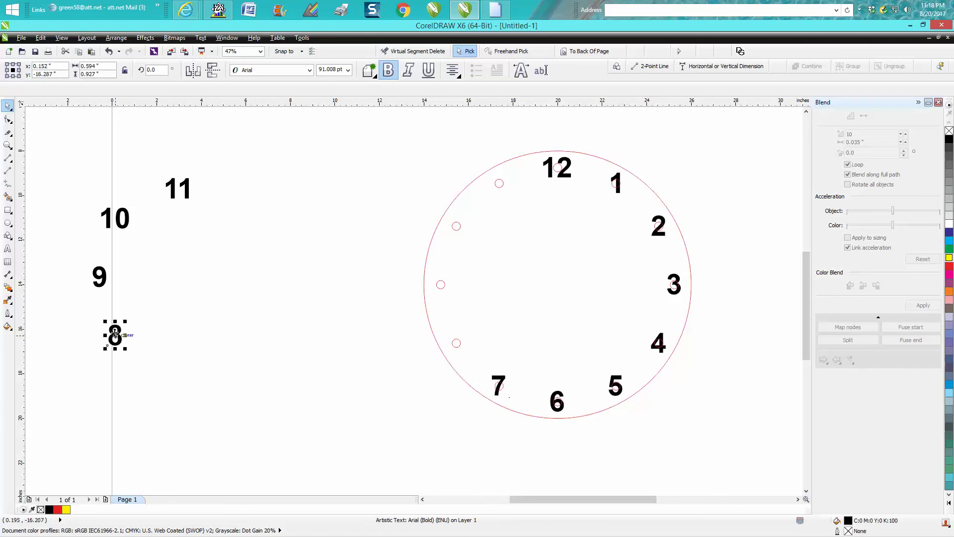
drag(115, 331, 457, 343)
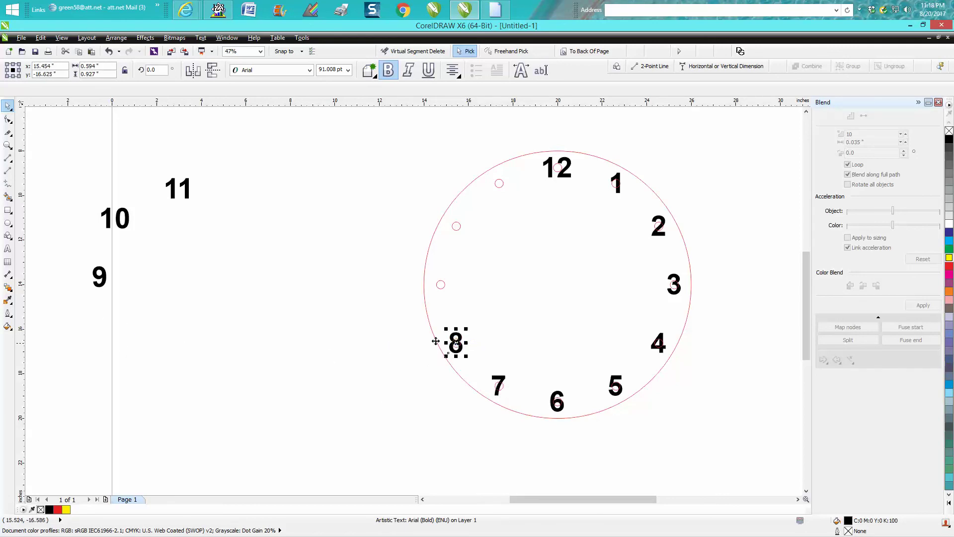
- Move the 9, 10 and 11 onto their clock positions, completing the twelve numbers
click(107, 279)
drag(101, 277, 441, 284)
click(127, 220)
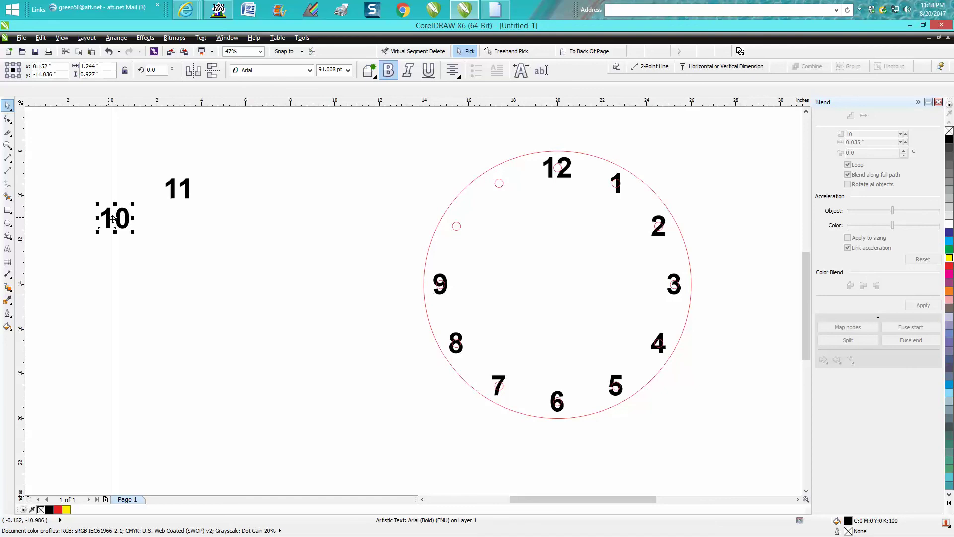
drag(117, 220, 455, 226)
click(188, 189)
drag(175, 189, 492, 189)
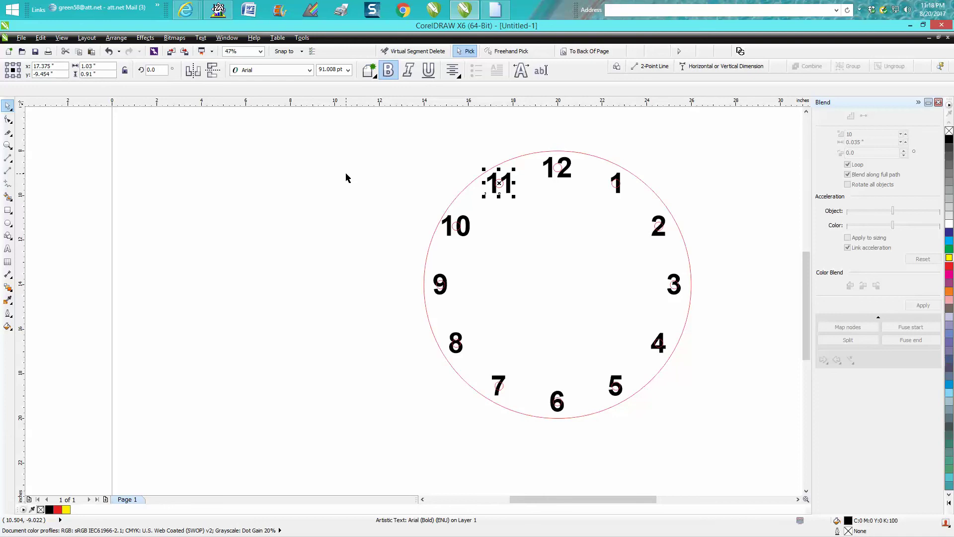
click(8, 145)
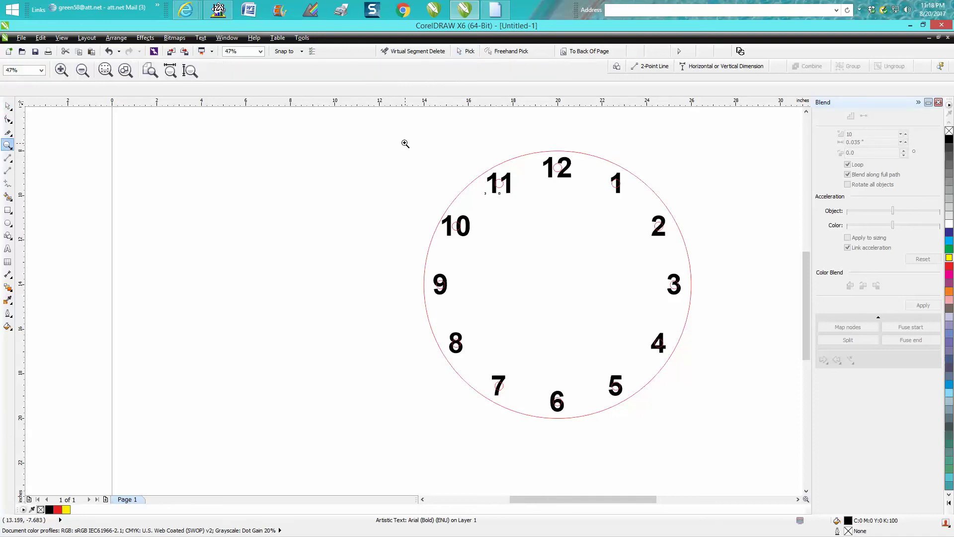
drag(402, 135, 748, 440)
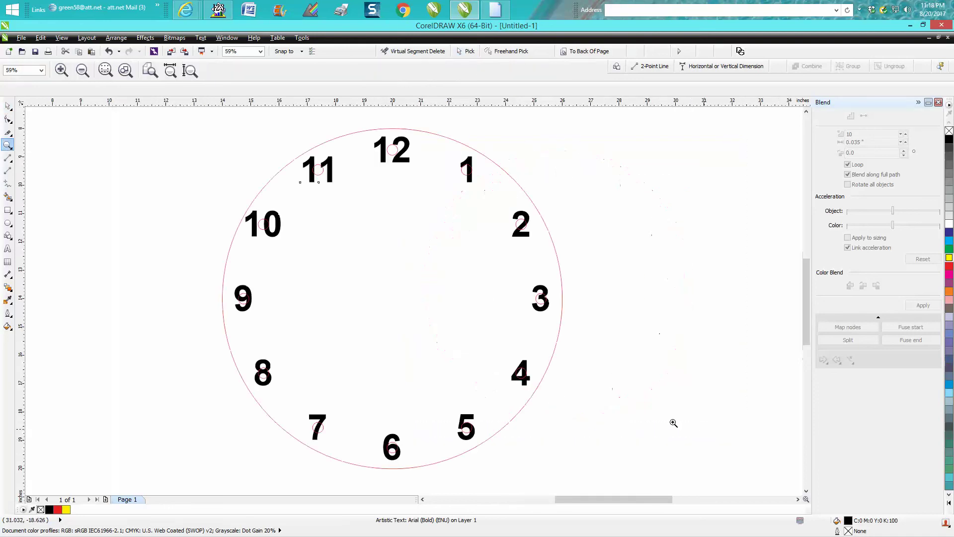
click(8, 106)
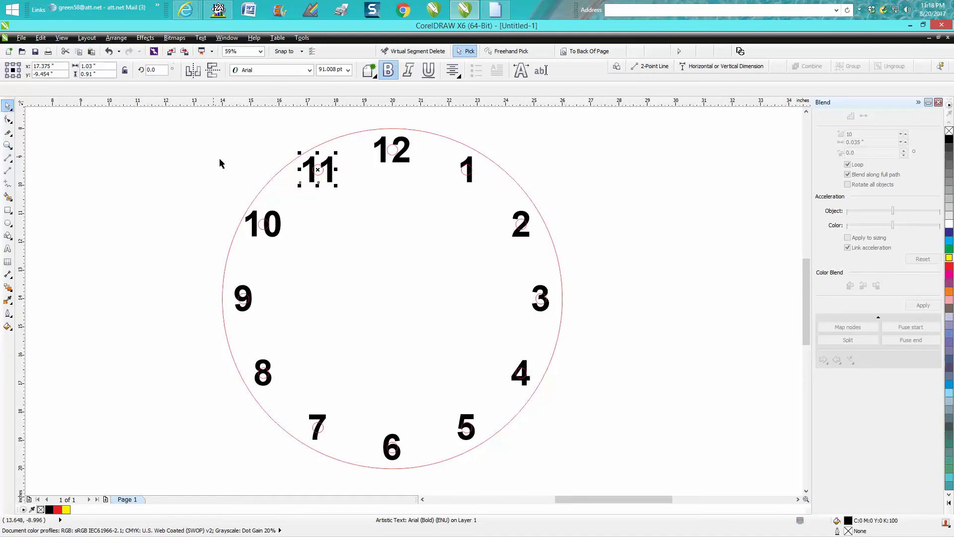
scroll(219, 157, down, 3)
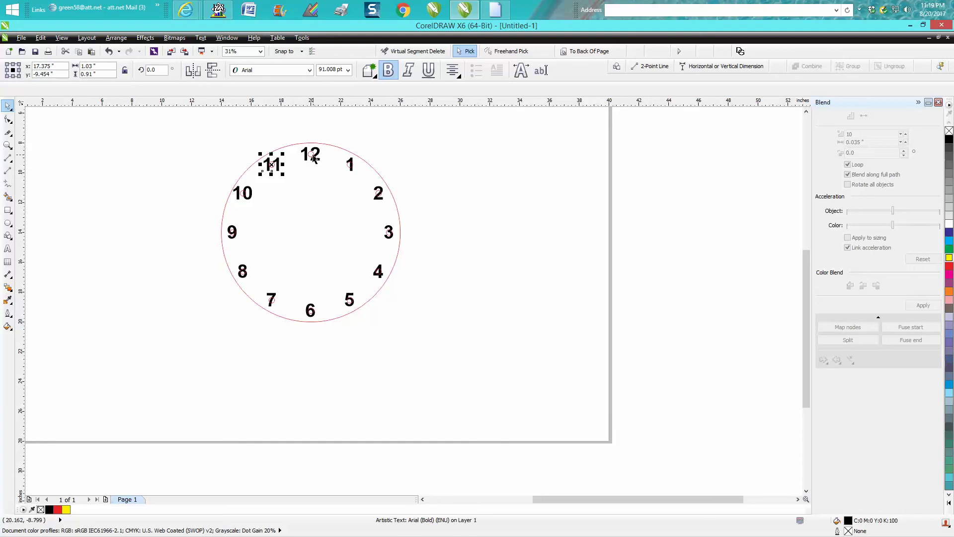
click(8, 145)
drag(210, 131, 453, 374)
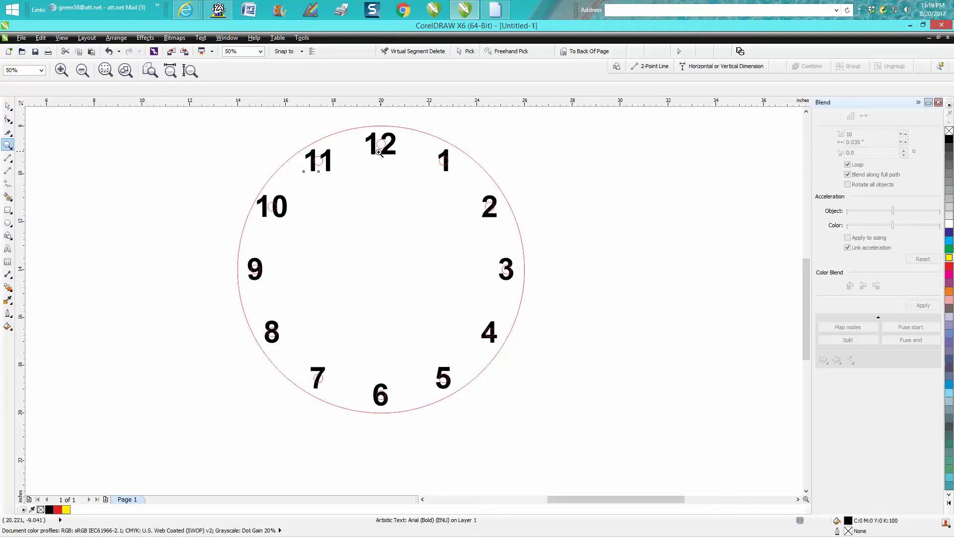
- Zoom in near the 12 and delete the small placement circle beneath it
click(87, 141)
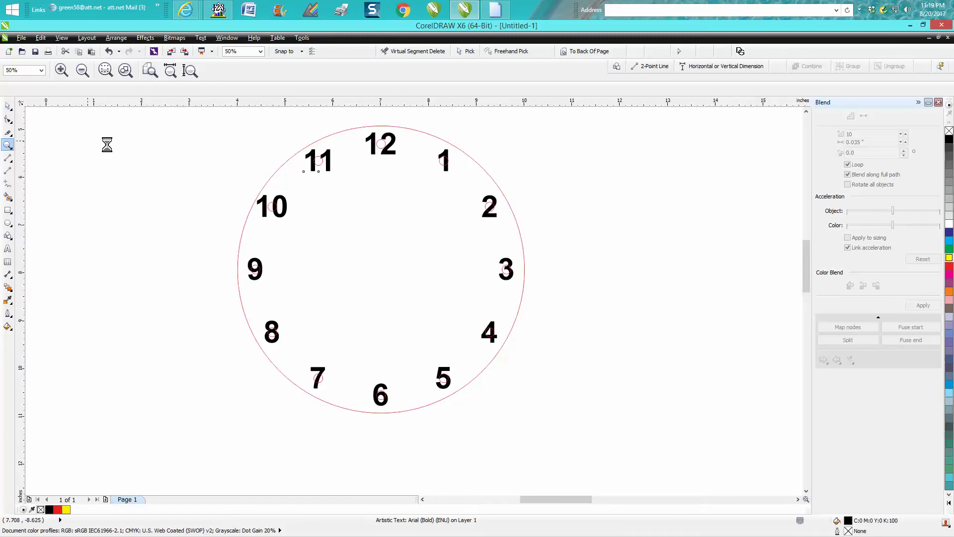
right_click(494, 202)
right_click(494, 203)
drag(621, 209, 701, 289)
key(space)
click(267, 145)
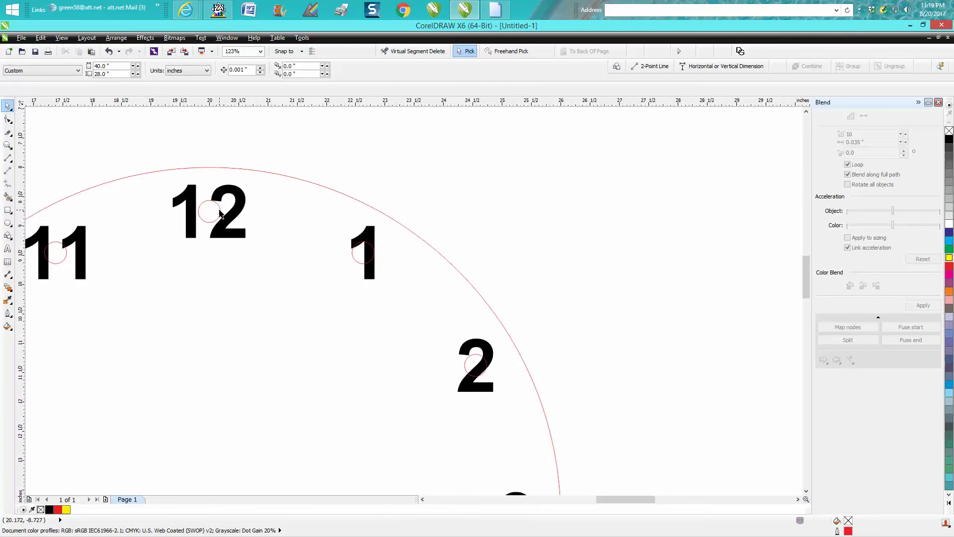
click(220, 214)
key(Delete)
key(shift+F4)
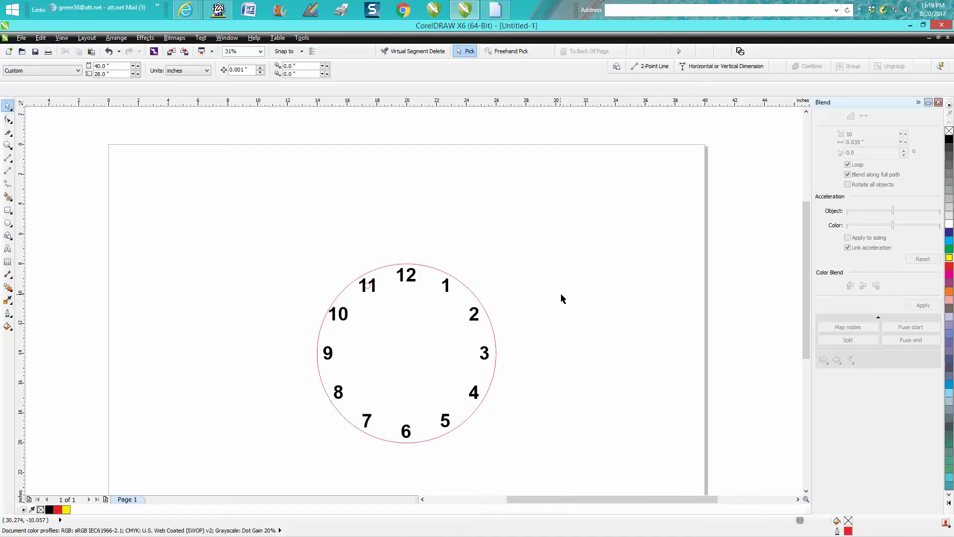
- Check the placement circle at the 11, then zoom in on the whole clock face
click(366, 288)
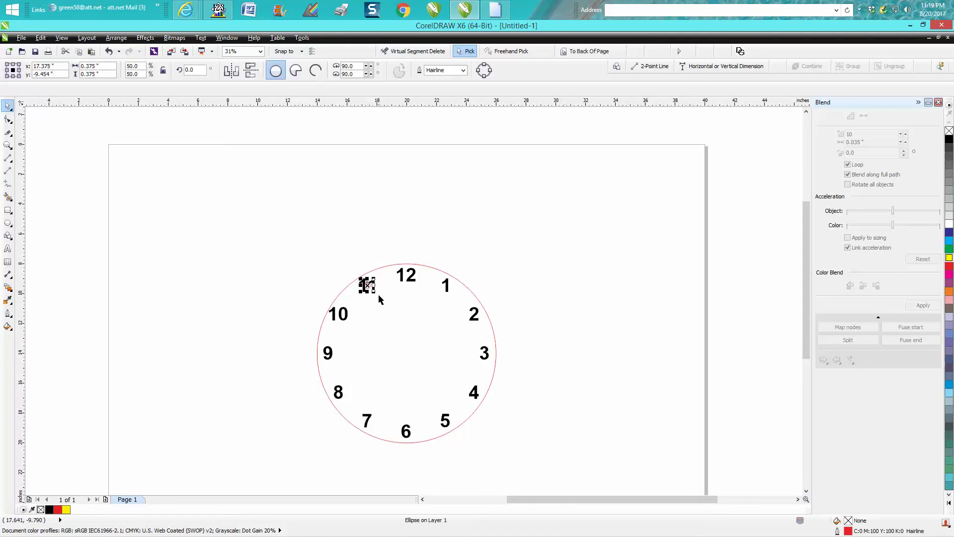
click(396, 307)
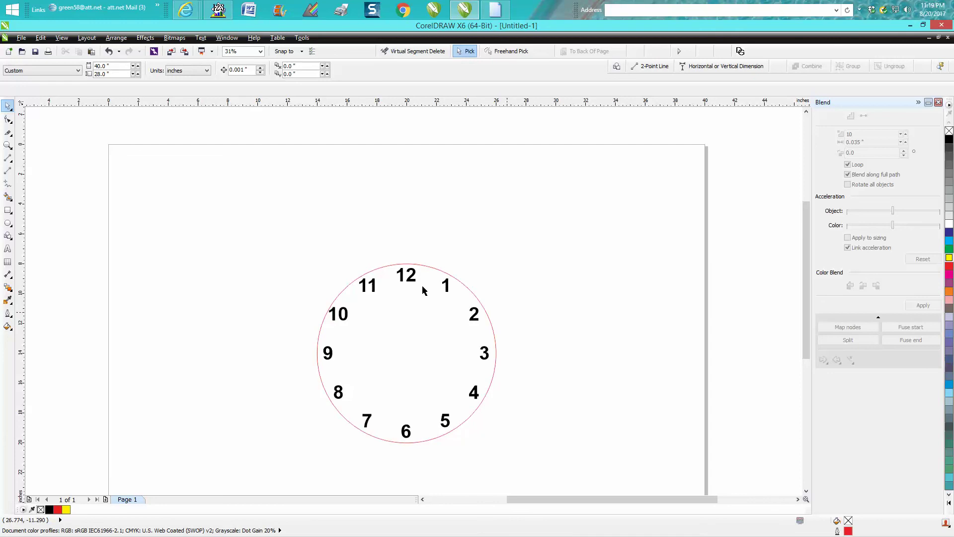
click(8, 144)
drag(268, 235, 550, 477)
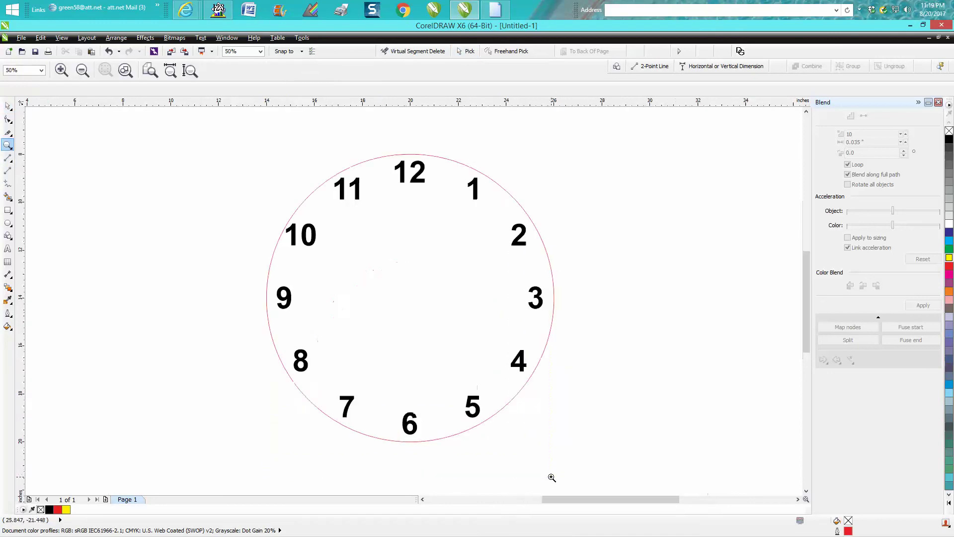
click(8, 106)
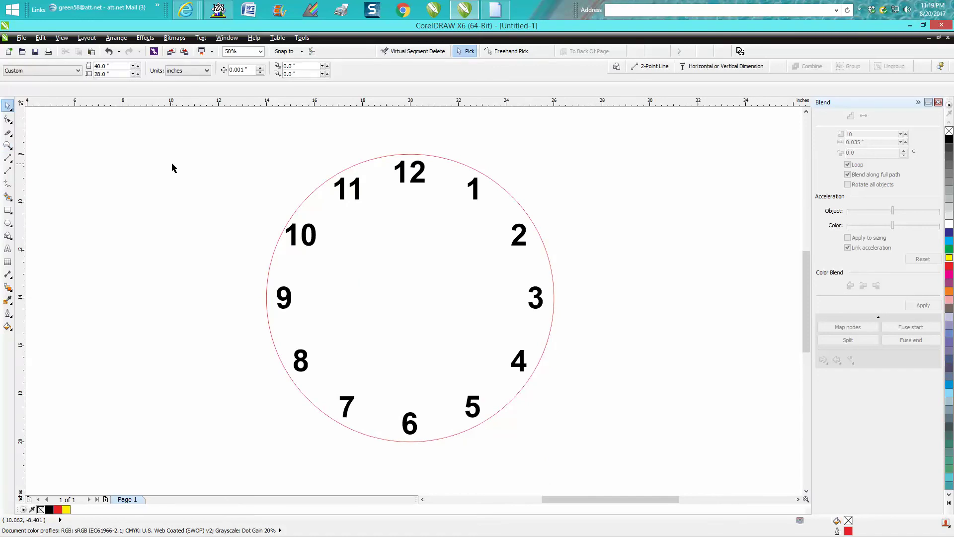